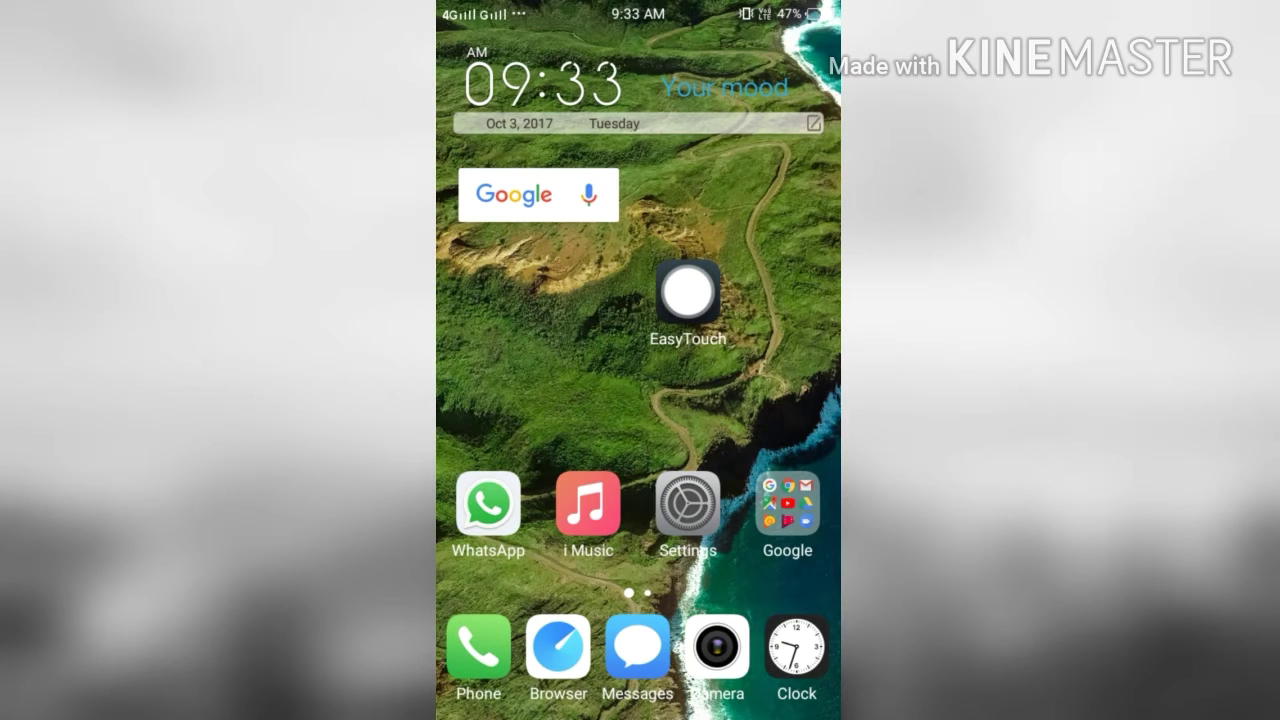
Launch EasyTouch from its home-screen shortcut
click(688, 290)
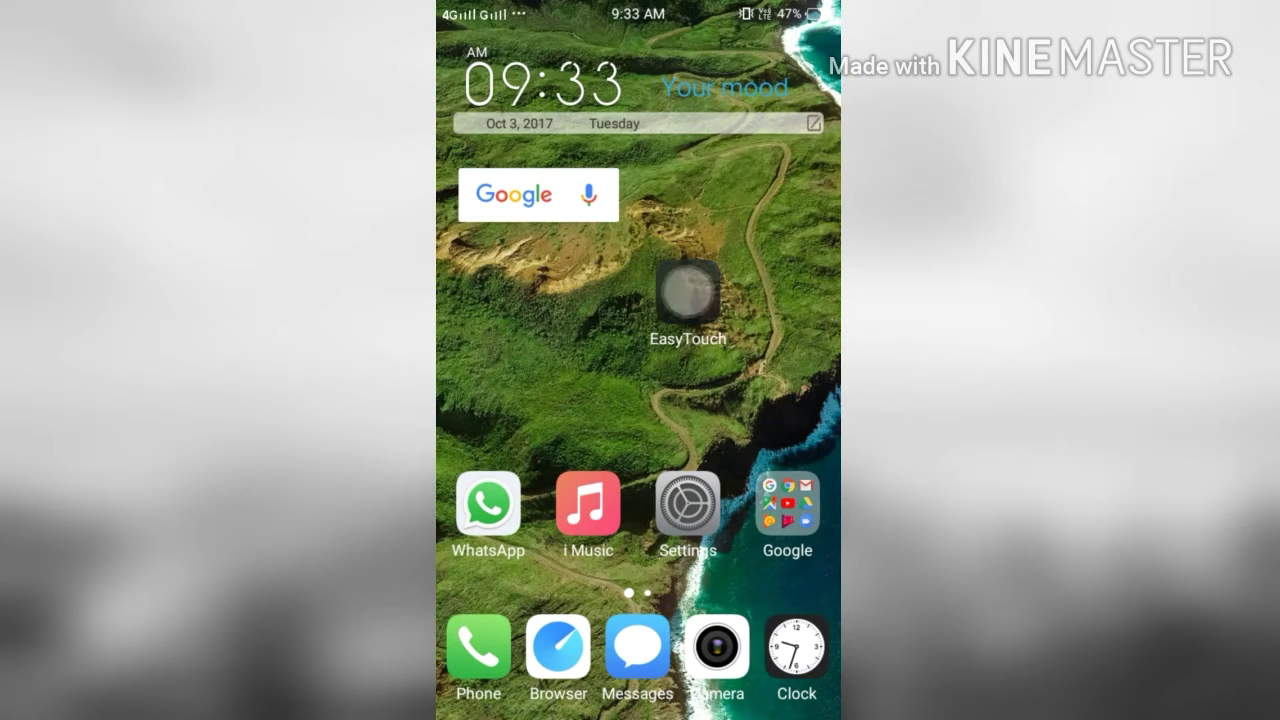